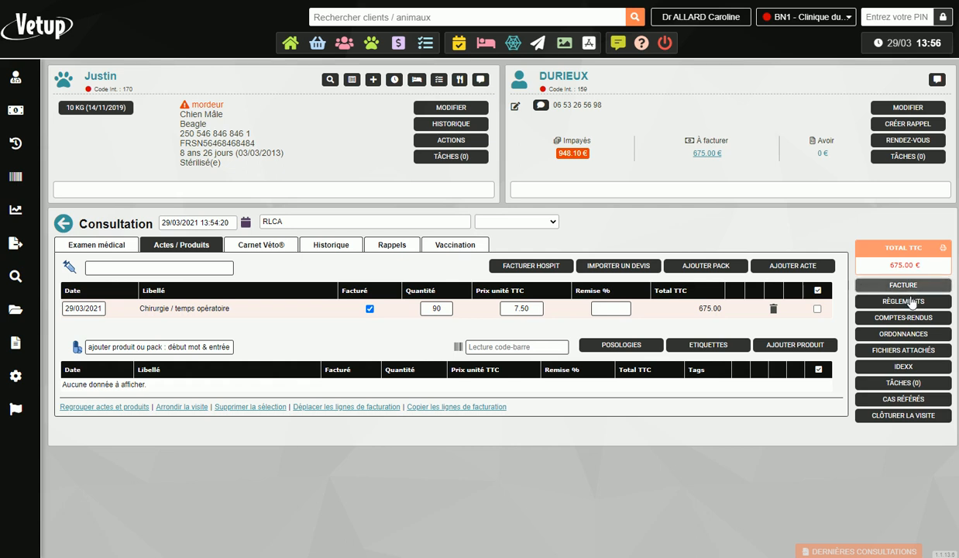
Start a payment for Justin's consultation and calculate the amount split into 3 payments.
left_click(904, 301)
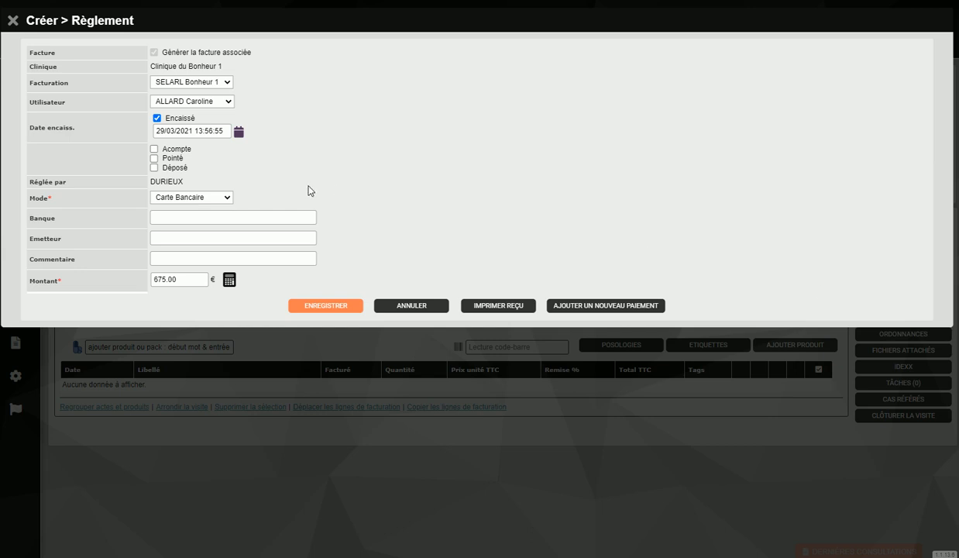
left_click(230, 281)
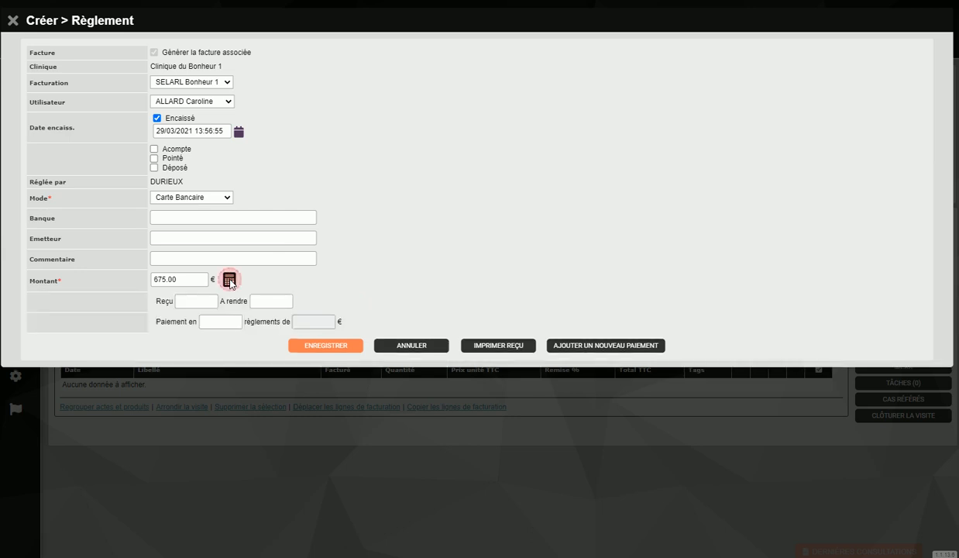
left_click(207, 321)
type("3")
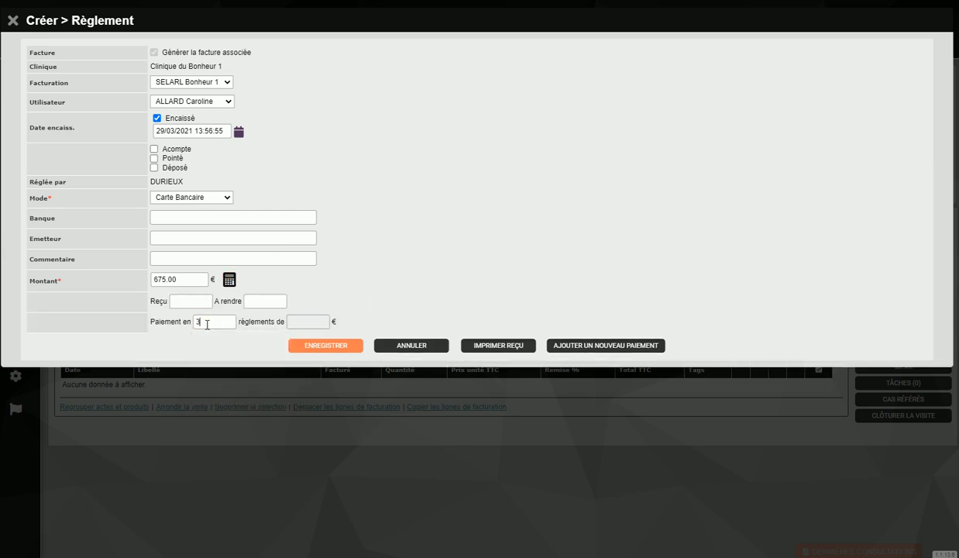
left_click(290, 311)
Set the first payment's mode to Chèque and its amount to 225 €, then add a new payment.
left_click(220, 198)
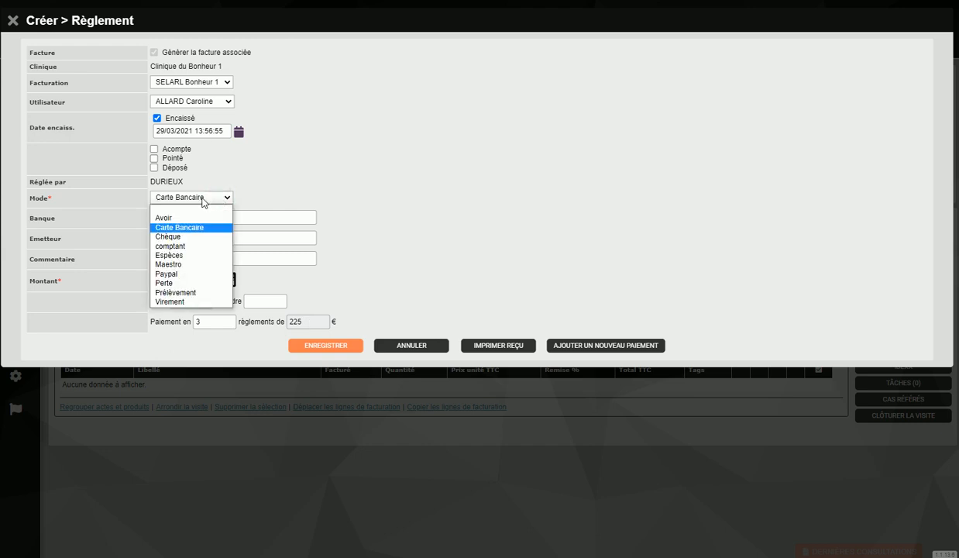
left_click(169, 237)
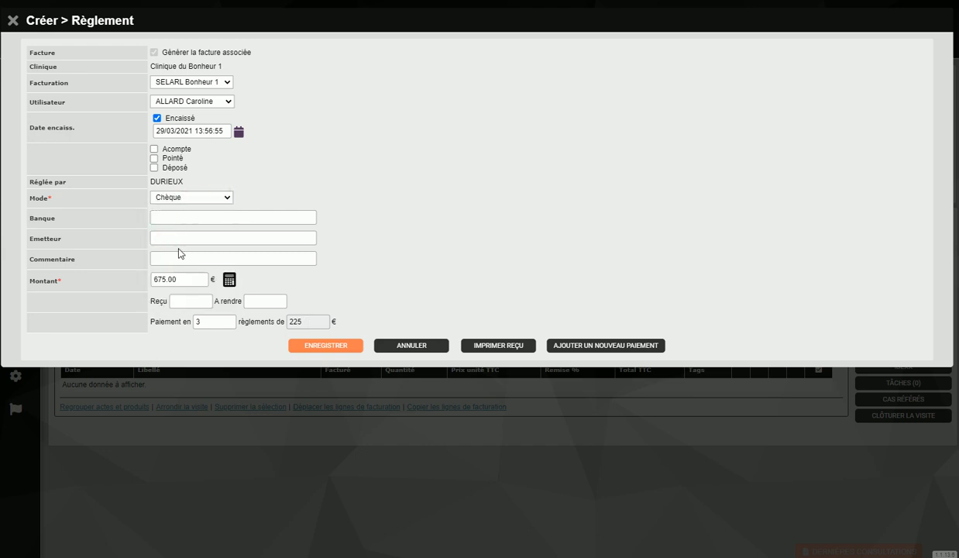
left_click_drag(183, 282, 54, 272)
type("225")
left_click(612, 350)
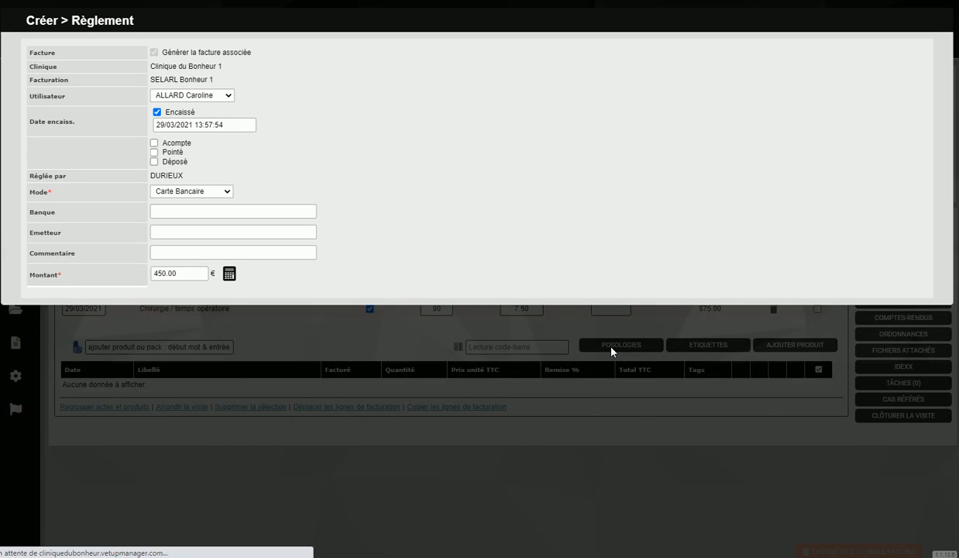
Set the second payment's mode to Chèque and its collection date to 15/04/2021.
left_click(220, 192)
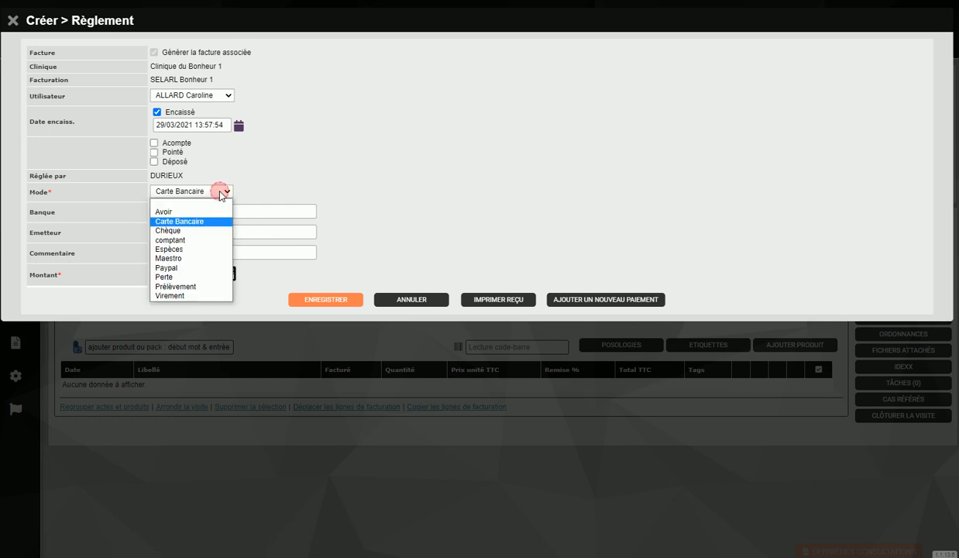
left_click(177, 222)
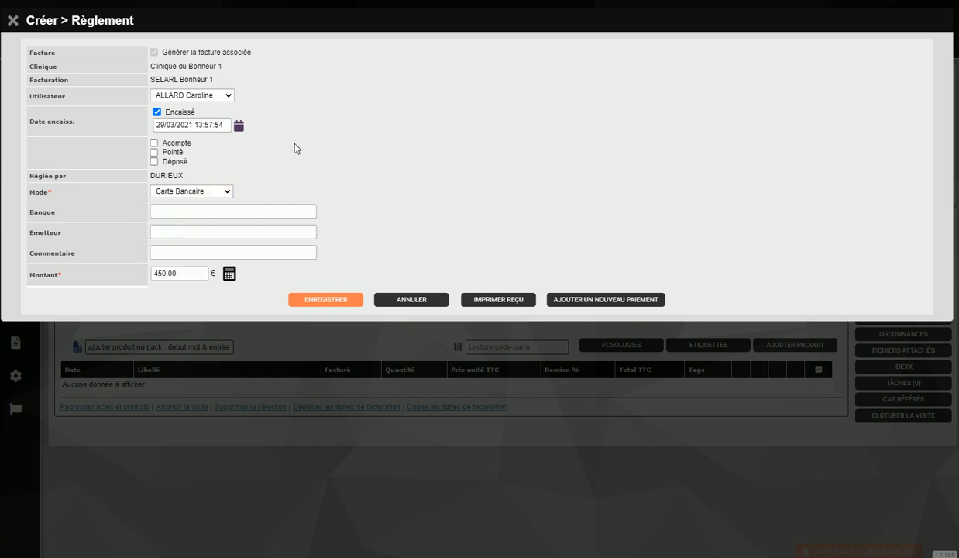
key("Down")
left_click(239, 127)
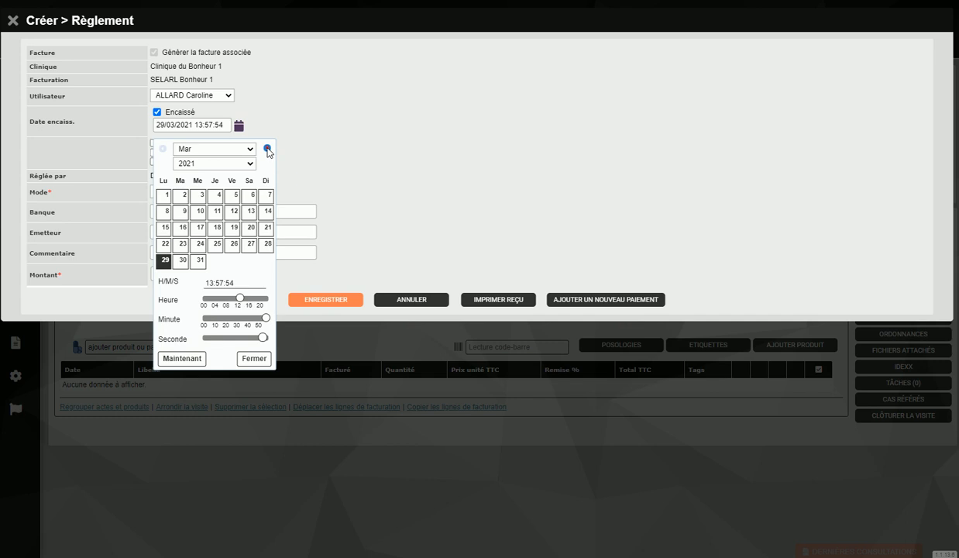
left_click(267, 149)
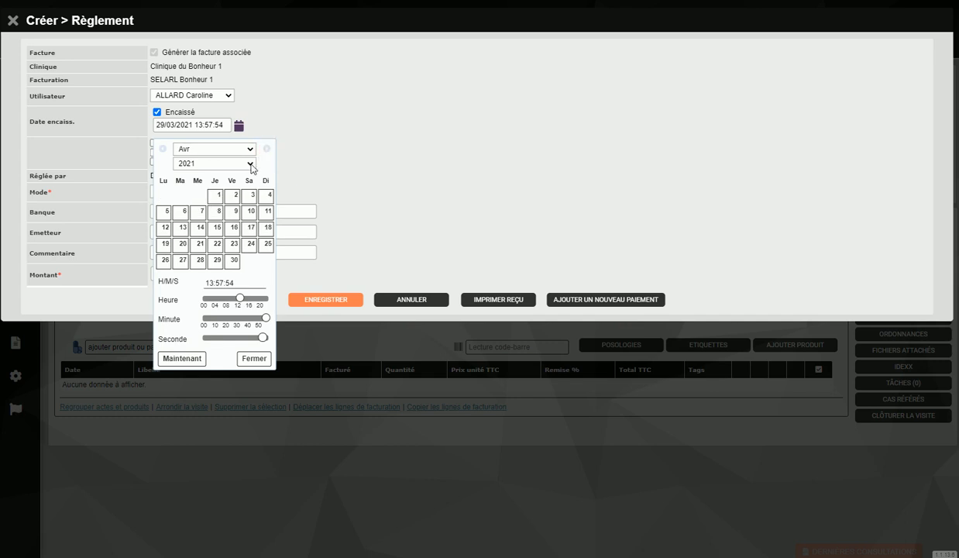
left_click(211, 227)
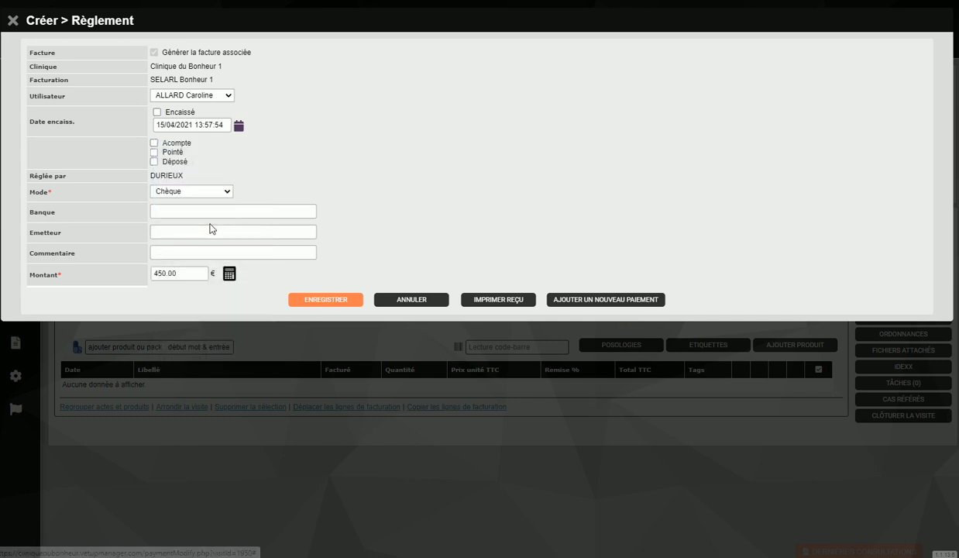
Set the second payment's amount to 225 € and add another payment.
left_click(181, 271)
key("BackSpace")
key("BackSpace")
key("BackSpace")
key("BackSpace")
key("BackSpace")
key("BackSpace")
type("225")
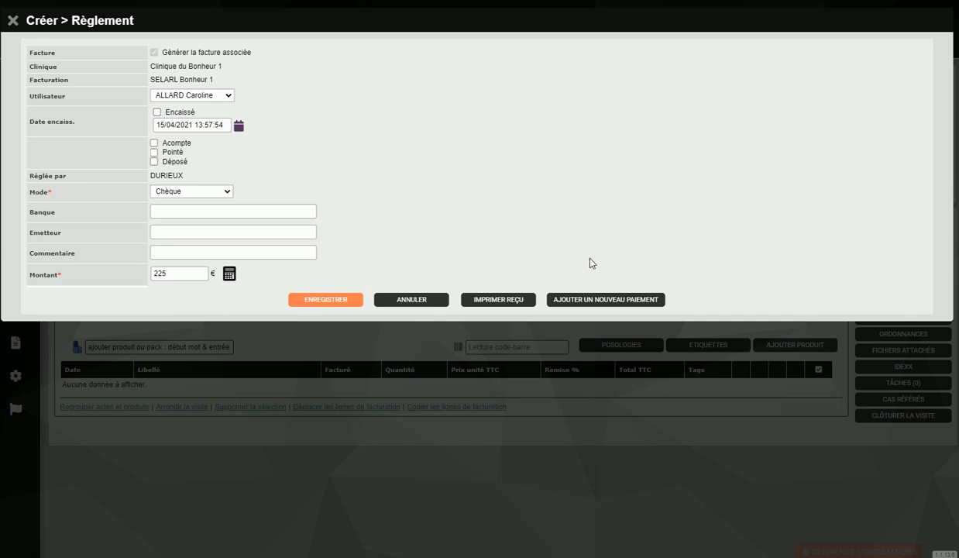
left_click(609, 301)
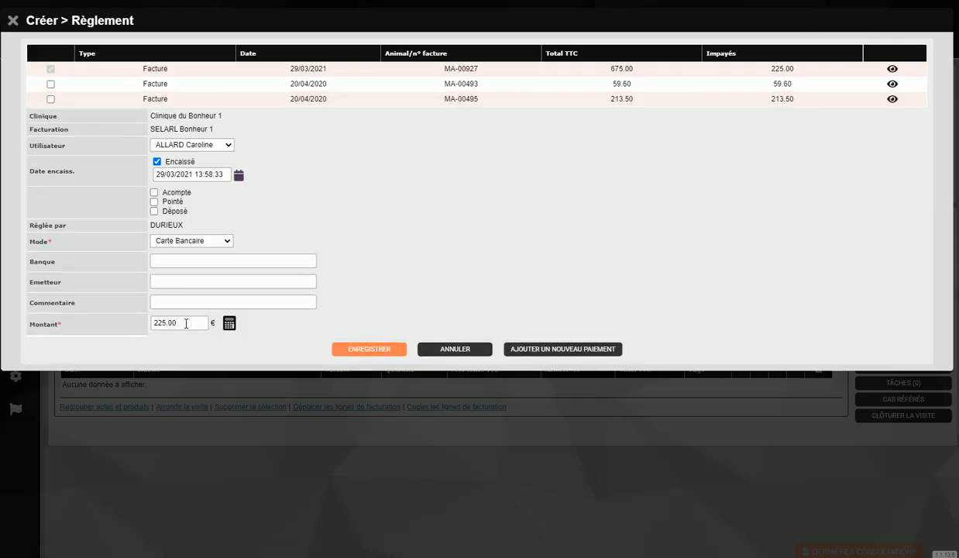
Set the third payment's mode to Chèque and its collection date to 17/05/2021.
left_click(211, 240)
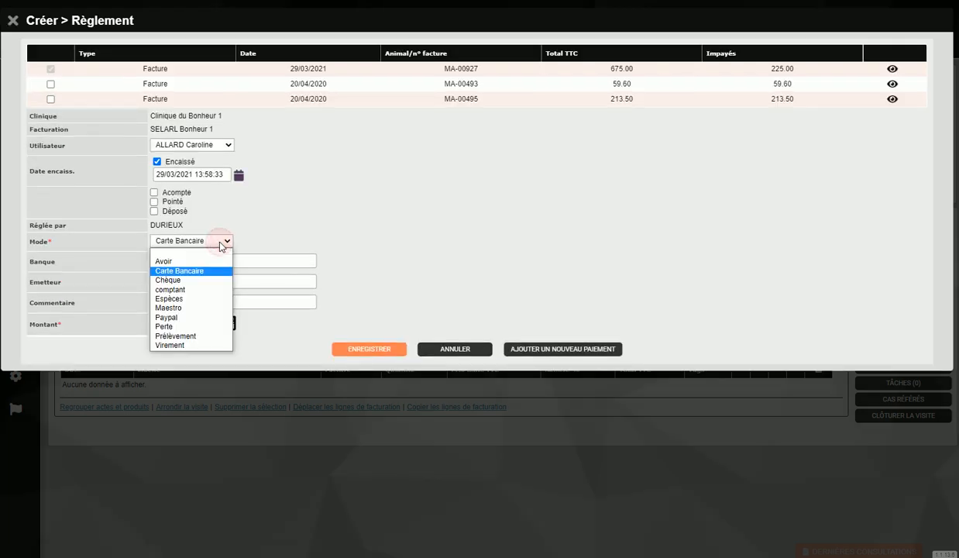
left_click(175, 280)
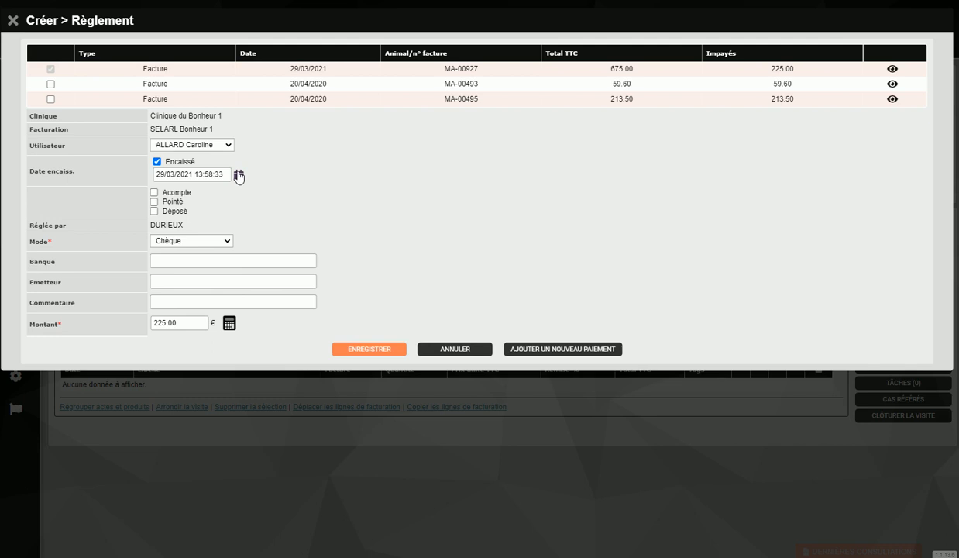
left_click(239, 176)
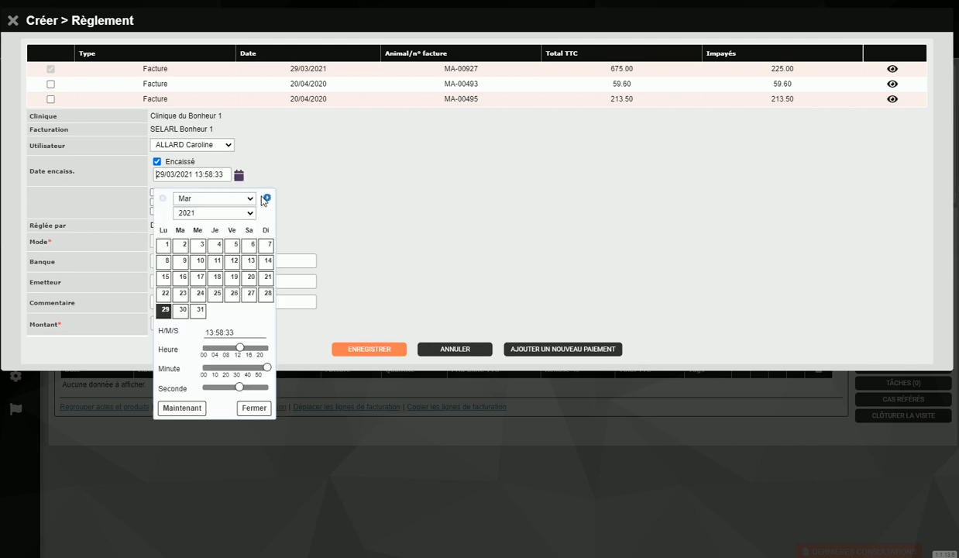
left_click(266, 198)
left_click(267, 198)
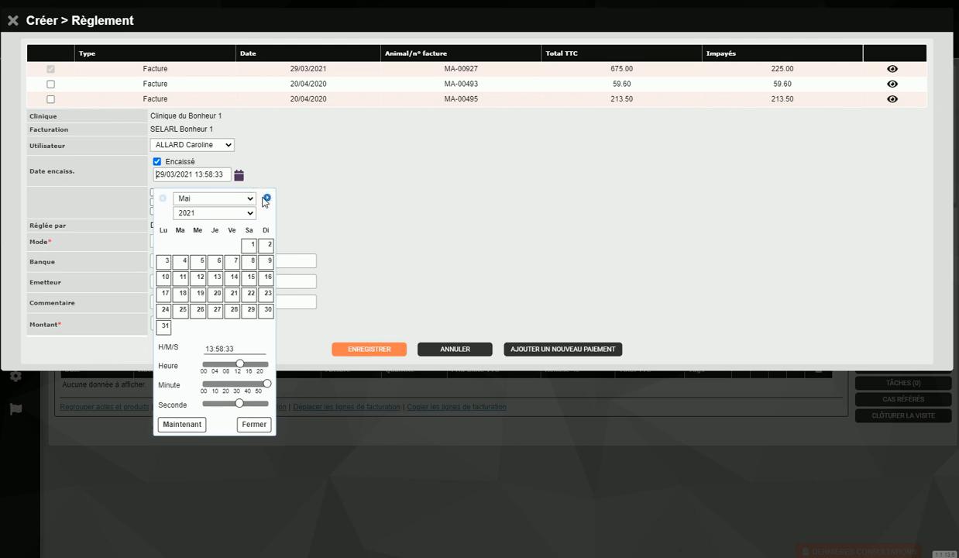
left_click(164, 295)
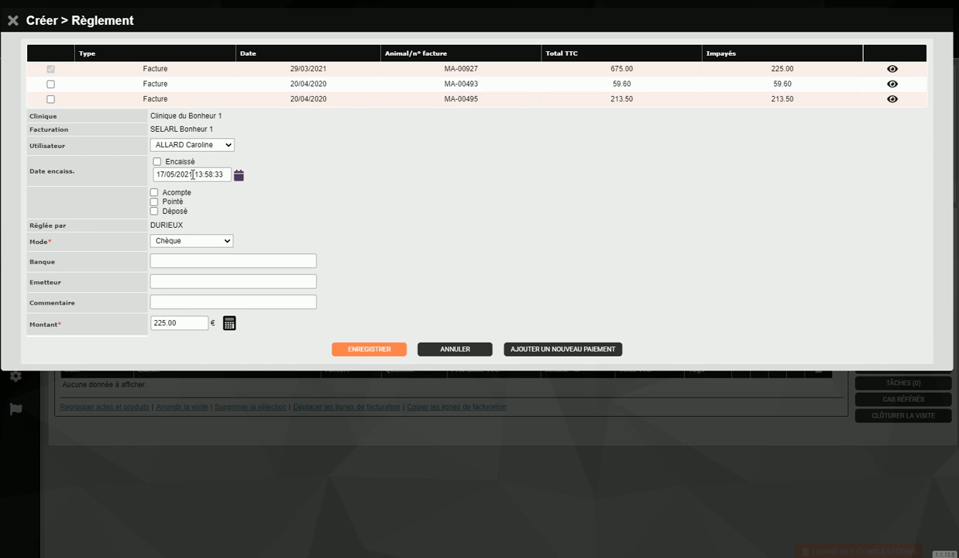
Save the third payment and confirm locking the invoice and its associated visit.
left_click(384, 353)
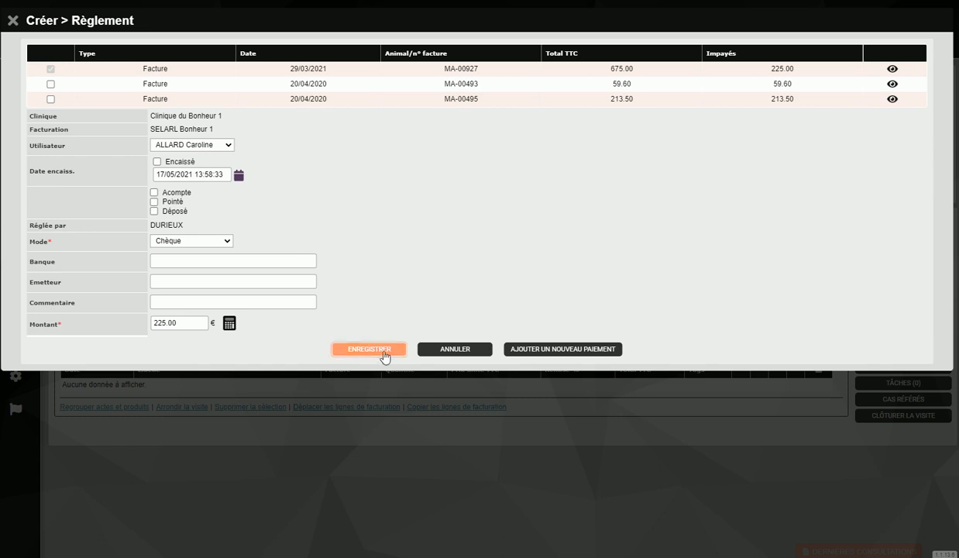
left_click(385, 353)
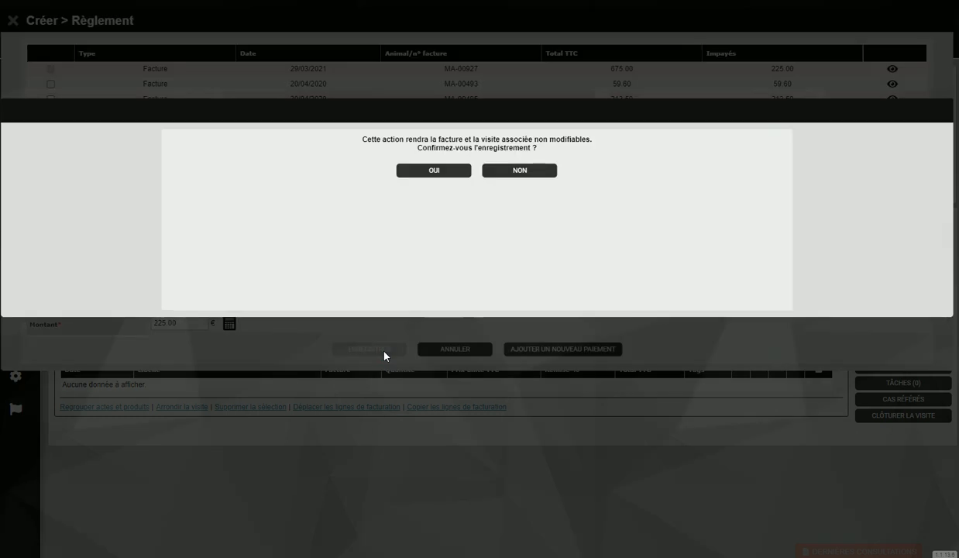
left_click(440, 170)
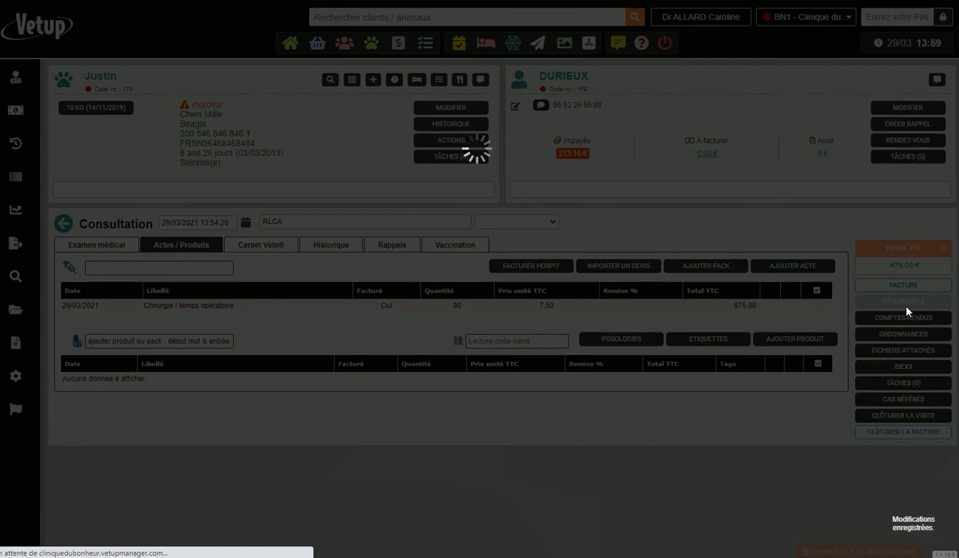
Review the payments recorded for the visit and close the list.
left_click(905, 304)
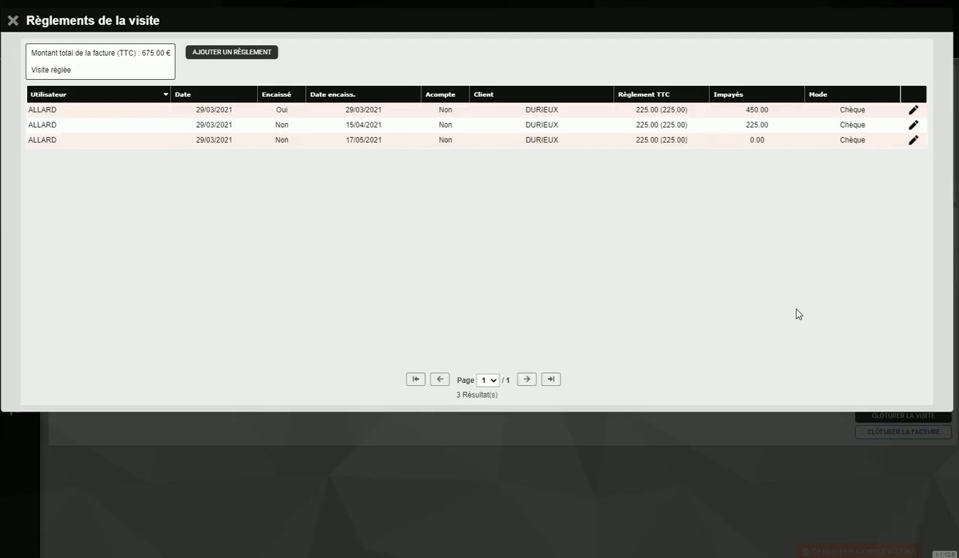
left_click(501, 111)
left_click(13, 22)
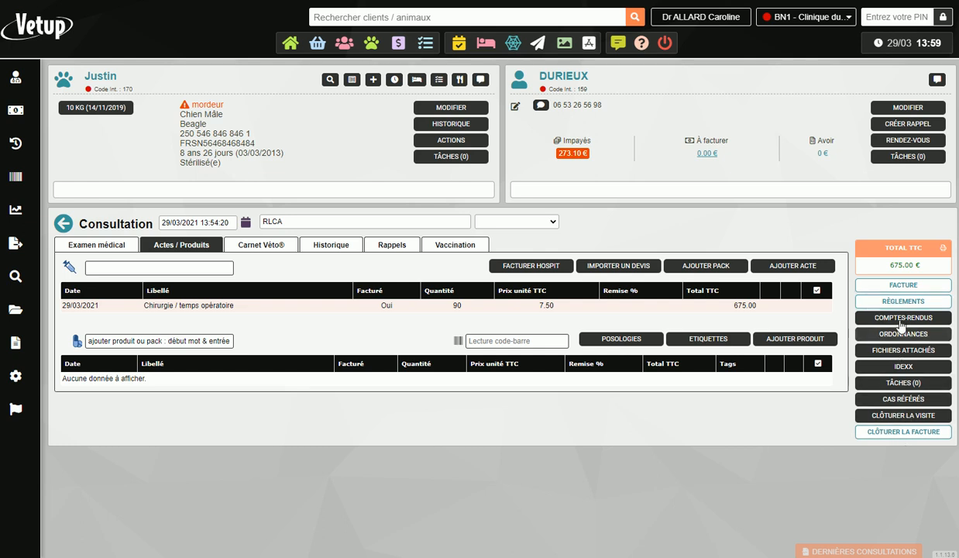
Open the visit's invoice as a PDF, check its payment section, and close the document.
left_click(895, 286)
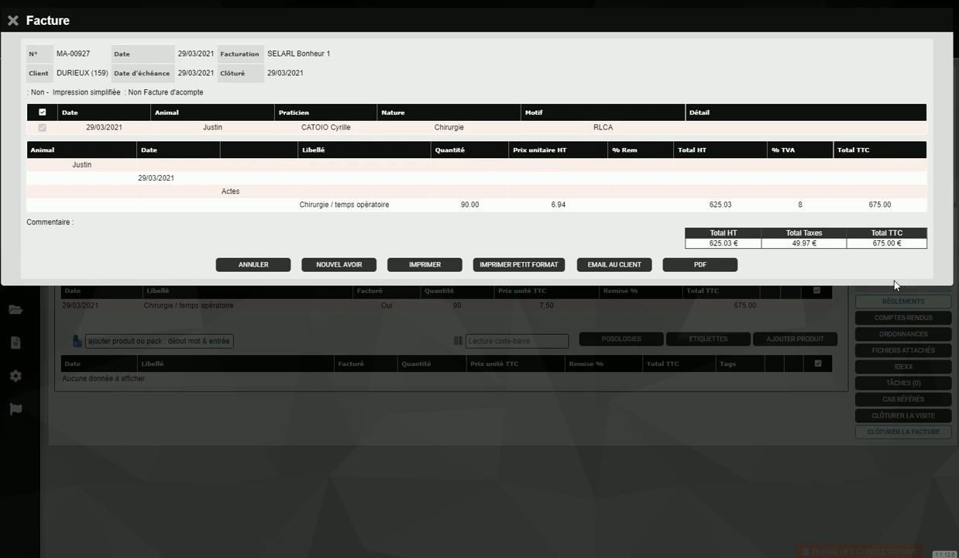
left_click(698, 264)
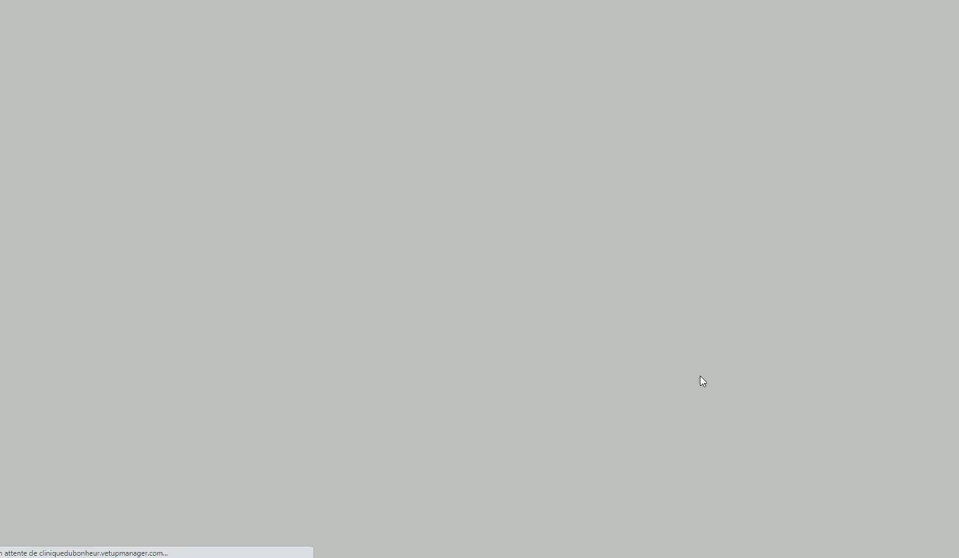
scroll(702, 380, "down", 1)
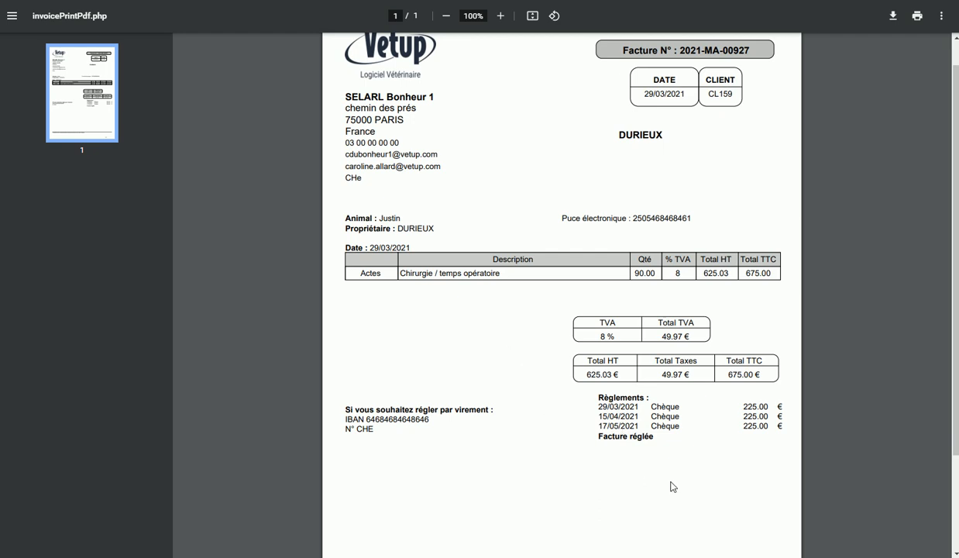
scroll(449, 323, "up", 1)
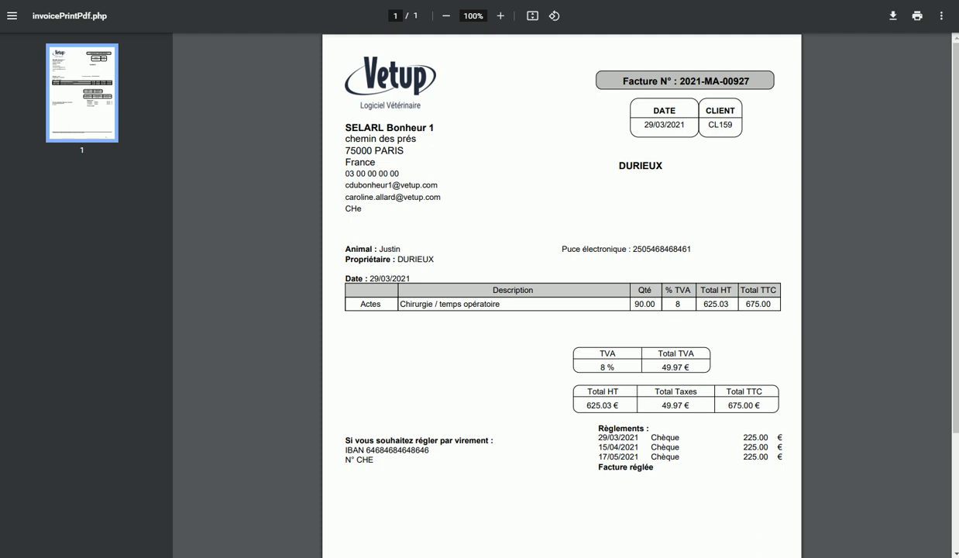
key("ctrl+w")
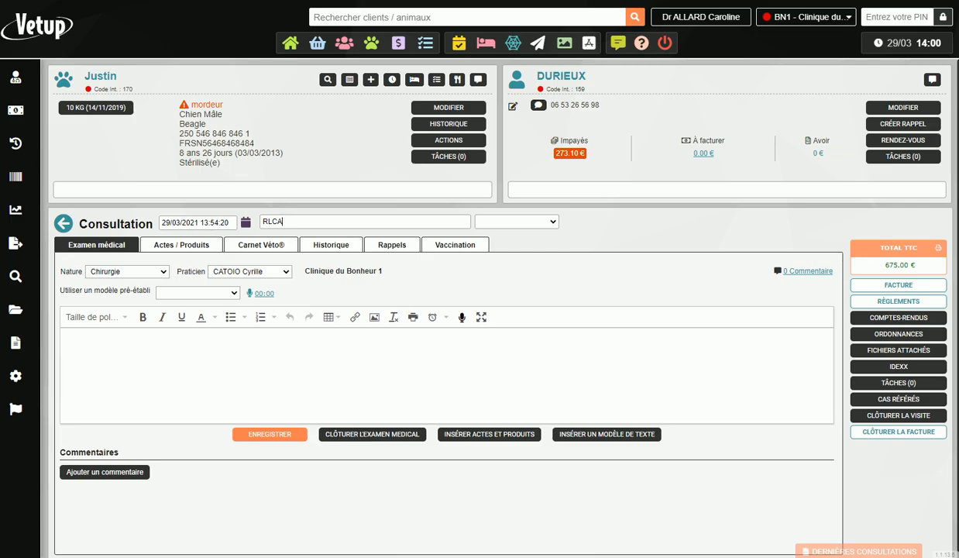
Open the clinic's payments list and search it by payment date (Date de paiement) for 29/03/2021.
left_click(398, 44)
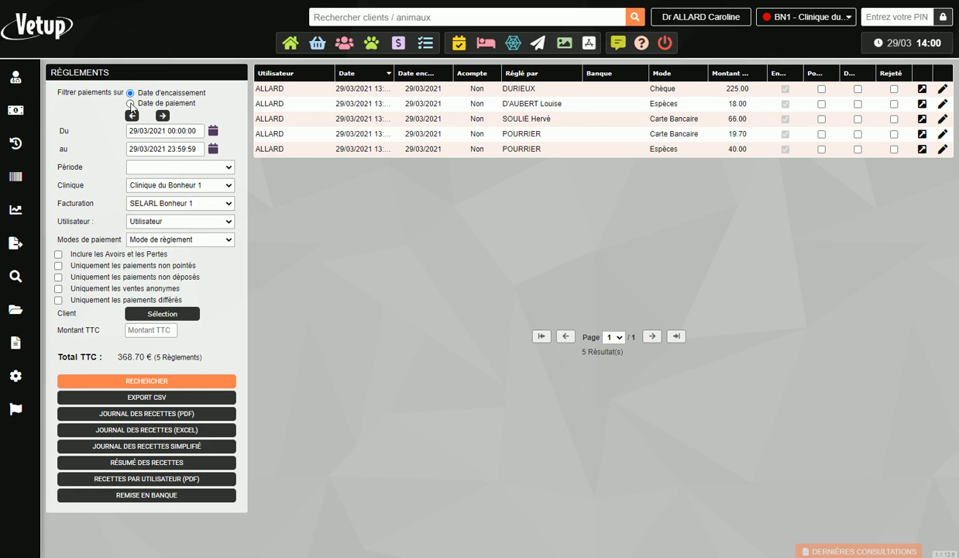
left_click(130, 103)
left_click(159, 385)
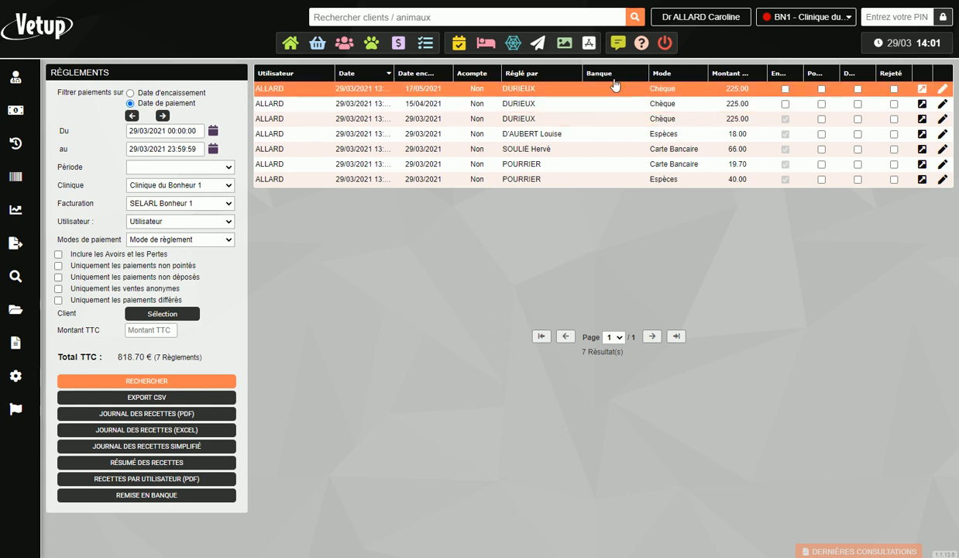
Switch the payments filter back to collection date (Date d'encaissement) and rerun the search.
left_click(131, 93)
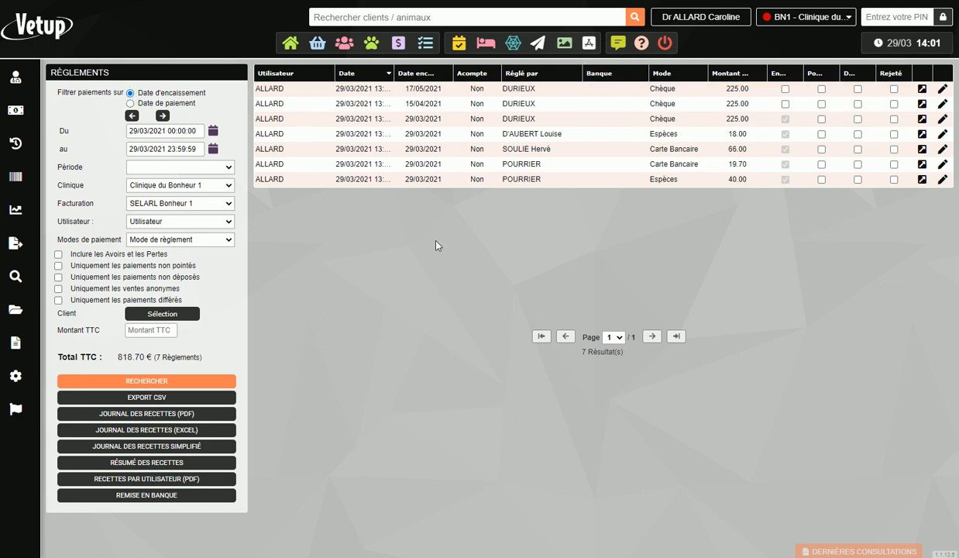
left_click(186, 383)
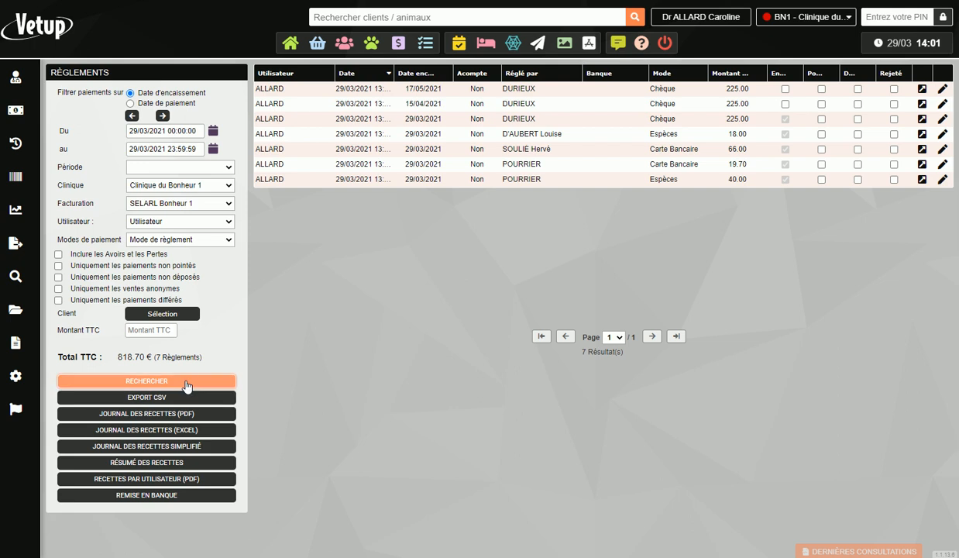